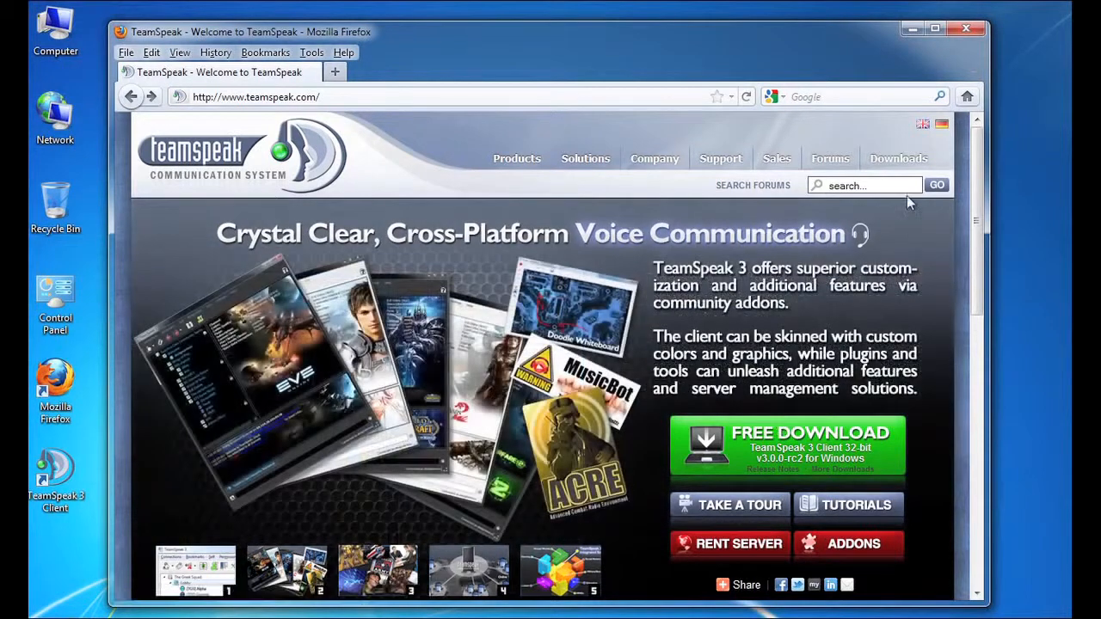
View the TeamSpeak 3 downloads page on the TeamSpeak website, and minimize the browser.
mouse_move(905, 163)
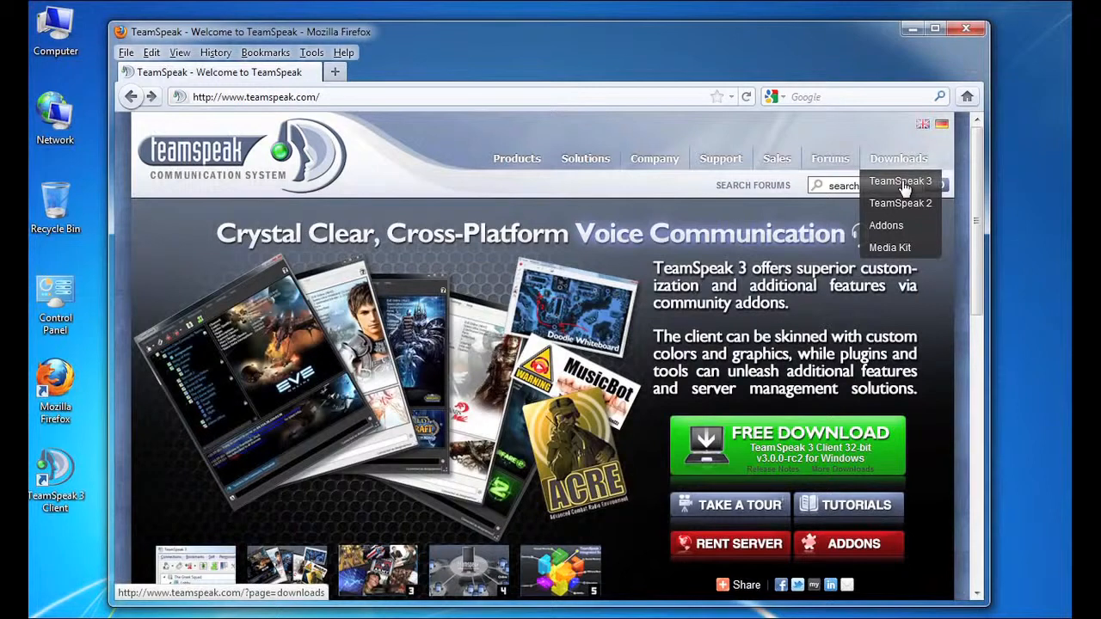
left_click(903, 189)
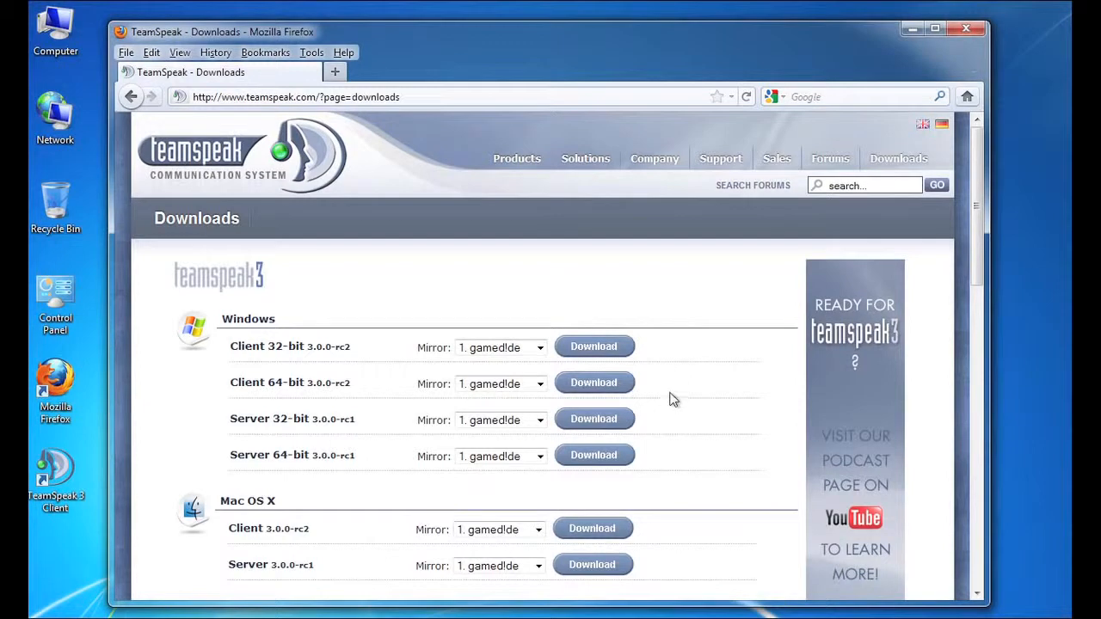
left_click(912, 31)
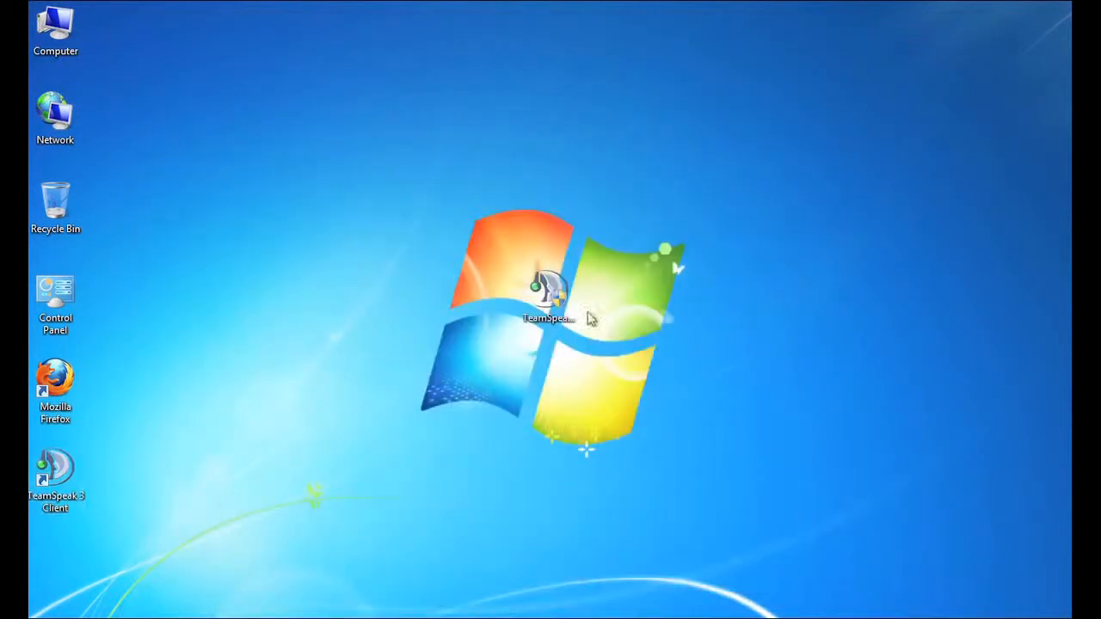
Launch the TeamSpeak 3 Client from the desktop and start its Setup Wizard.
left_click(555, 300)
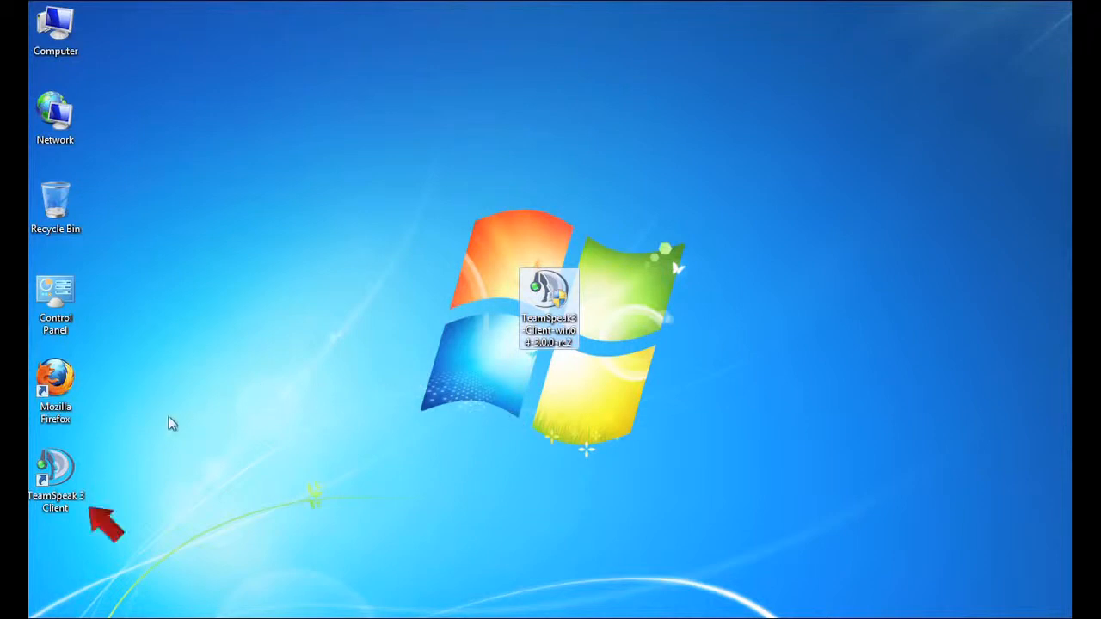
left_click(67, 478)
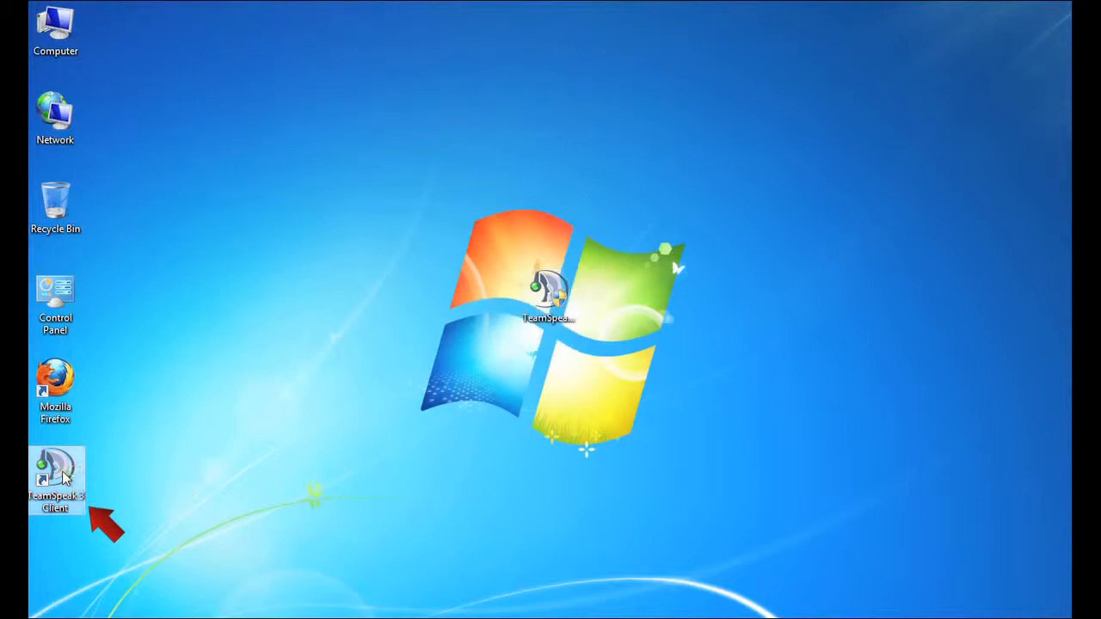
double_click(67, 479)
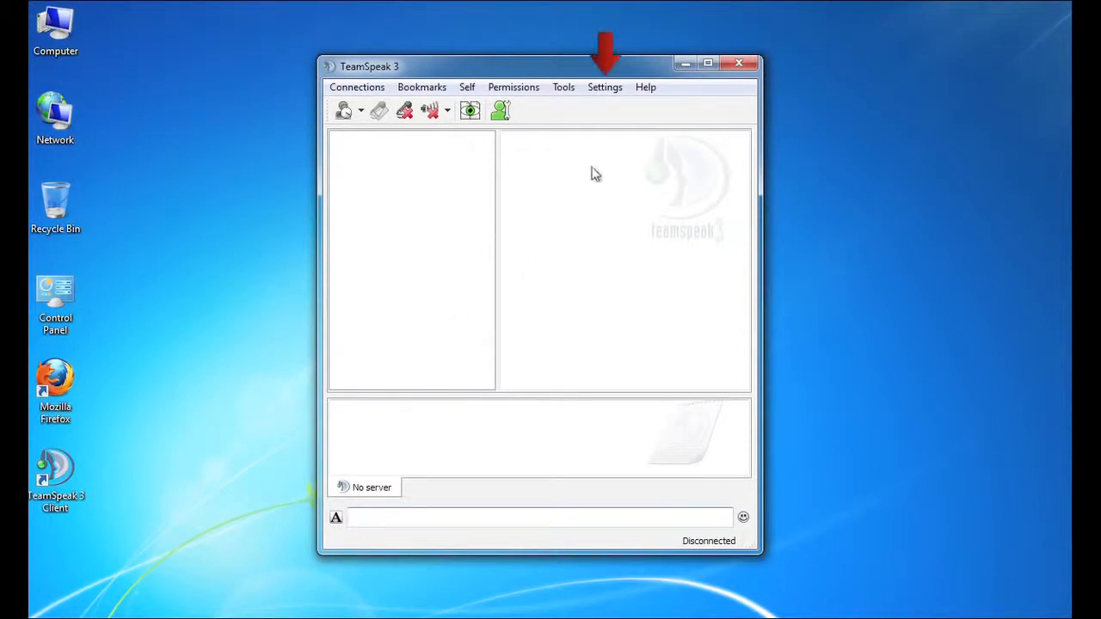
left_click(606, 92)
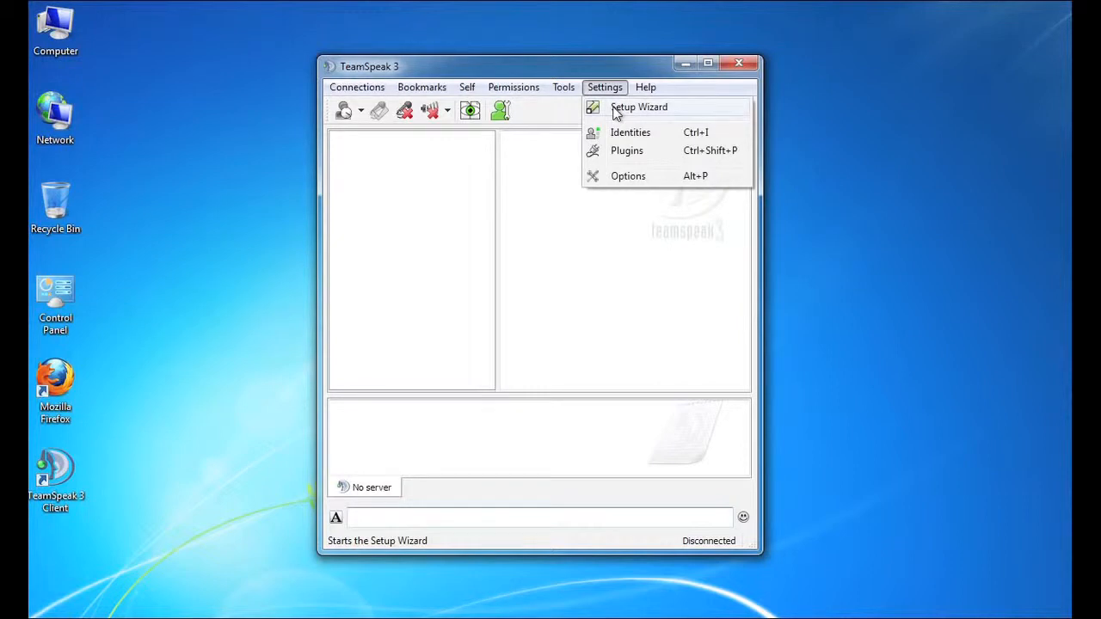
left_click(617, 112)
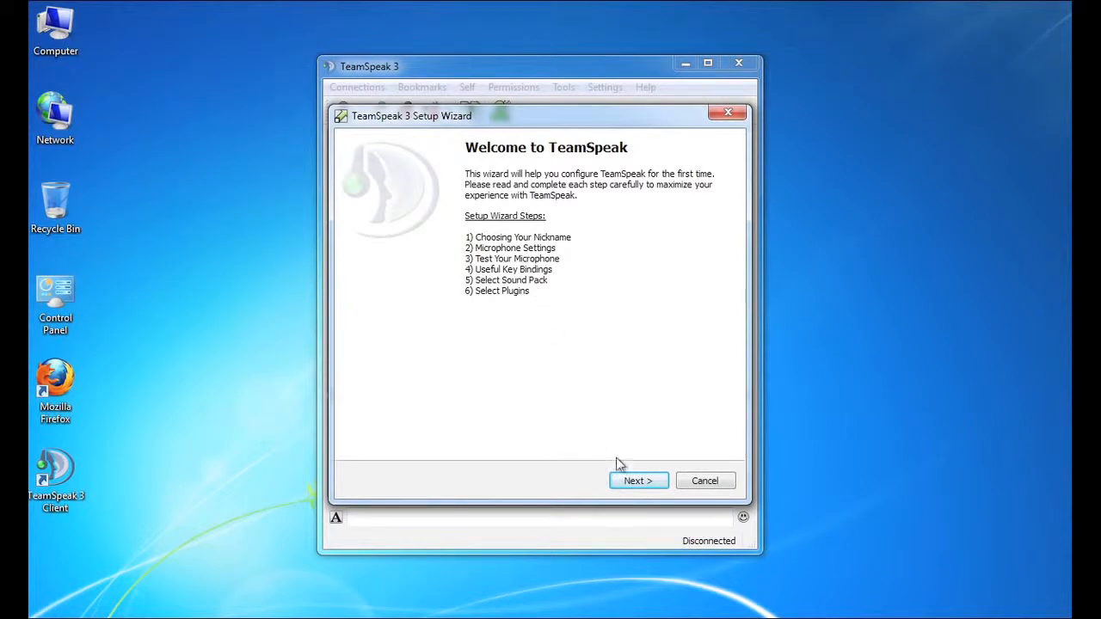
Proceed through the setup wizard with the nickname Alpha and Voice Activation Detection as the microphone mode.
left_click(641, 484)
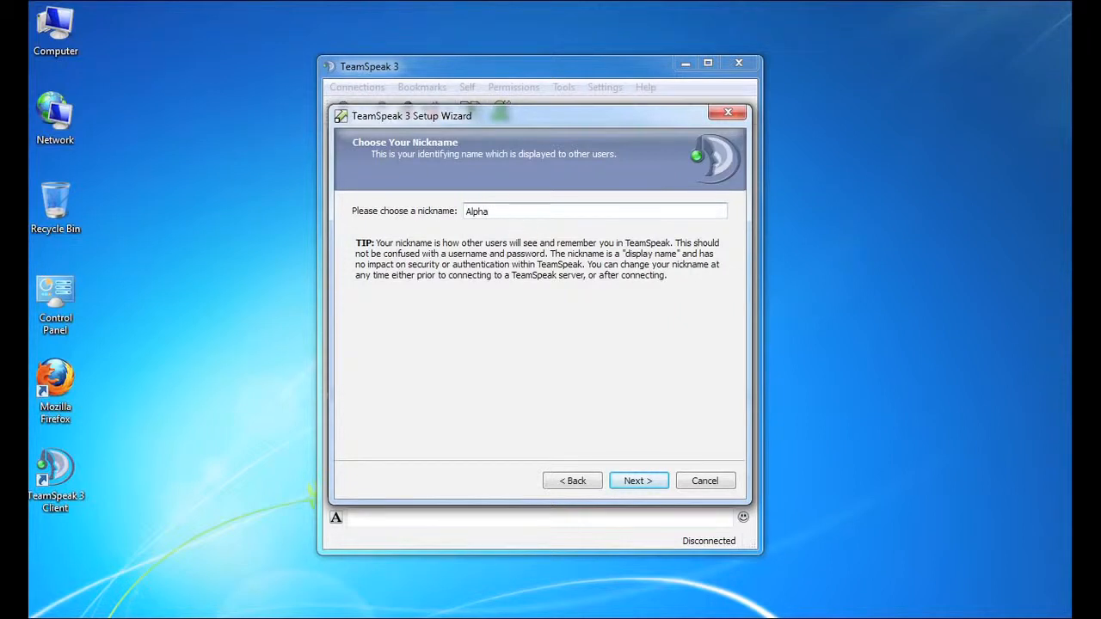
left_click(637, 482)
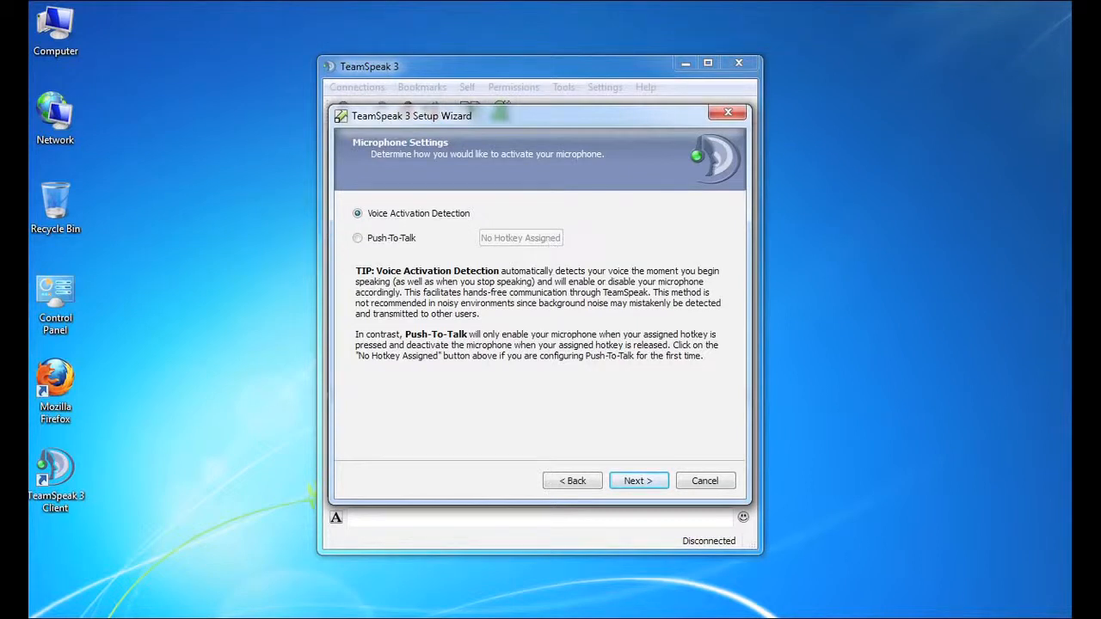
left_click(641, 483)
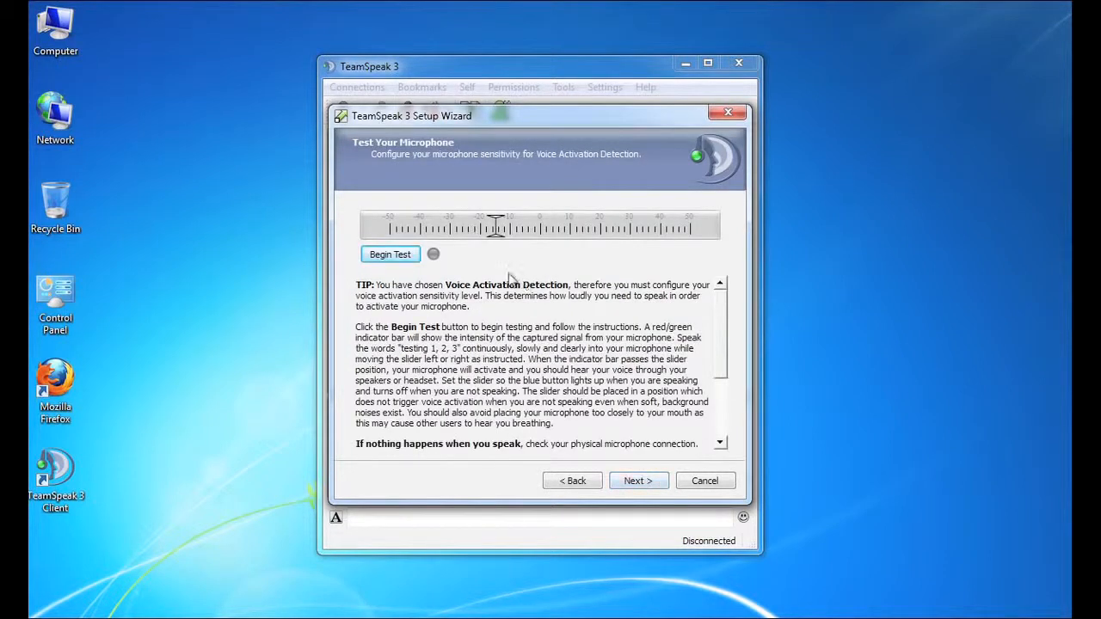
Run the microphone test, set the voice activation level to about -13, and continue to the key bindings.
left_click(397, 257)
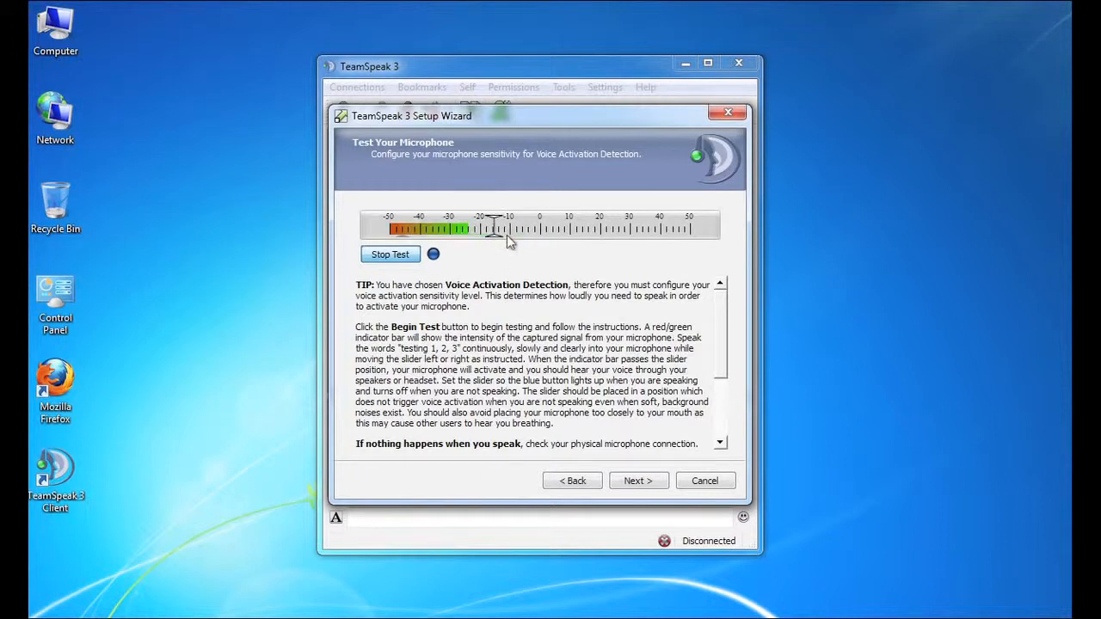
left_click_drag(496, 241, 482, 242)
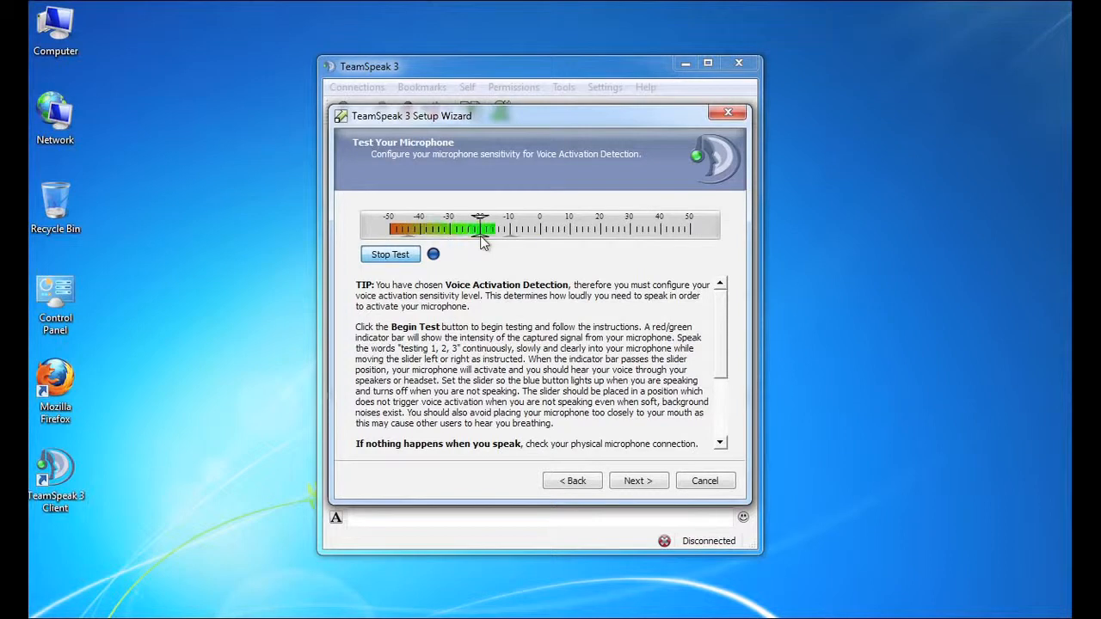
left_click_drag(482, 242, 503, 243)
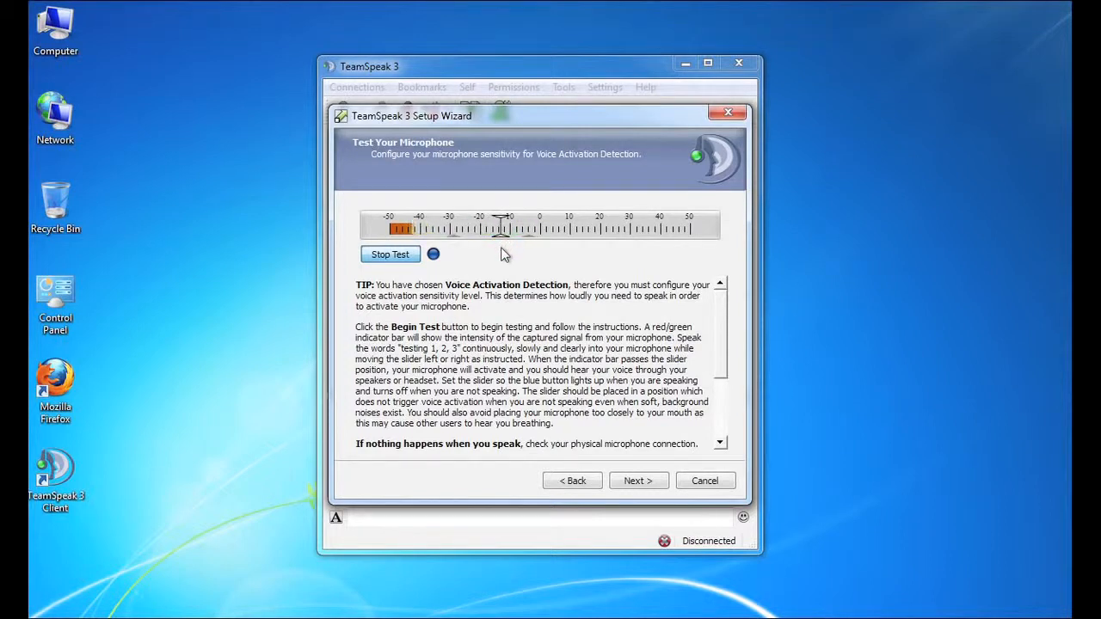
left_click(395, 258)
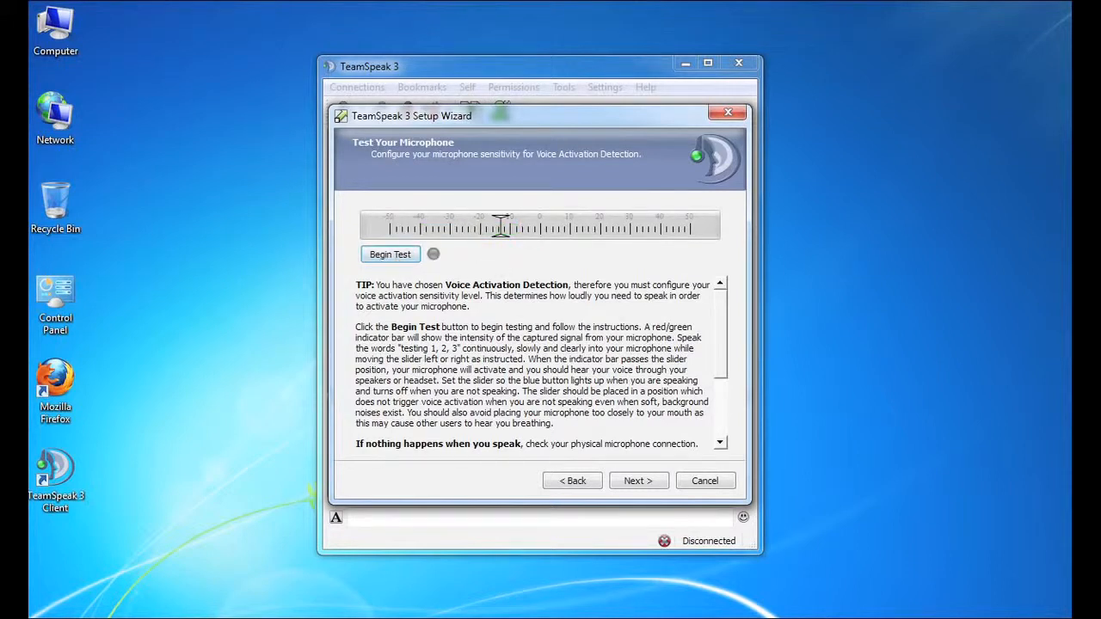
left_click(644, 482)
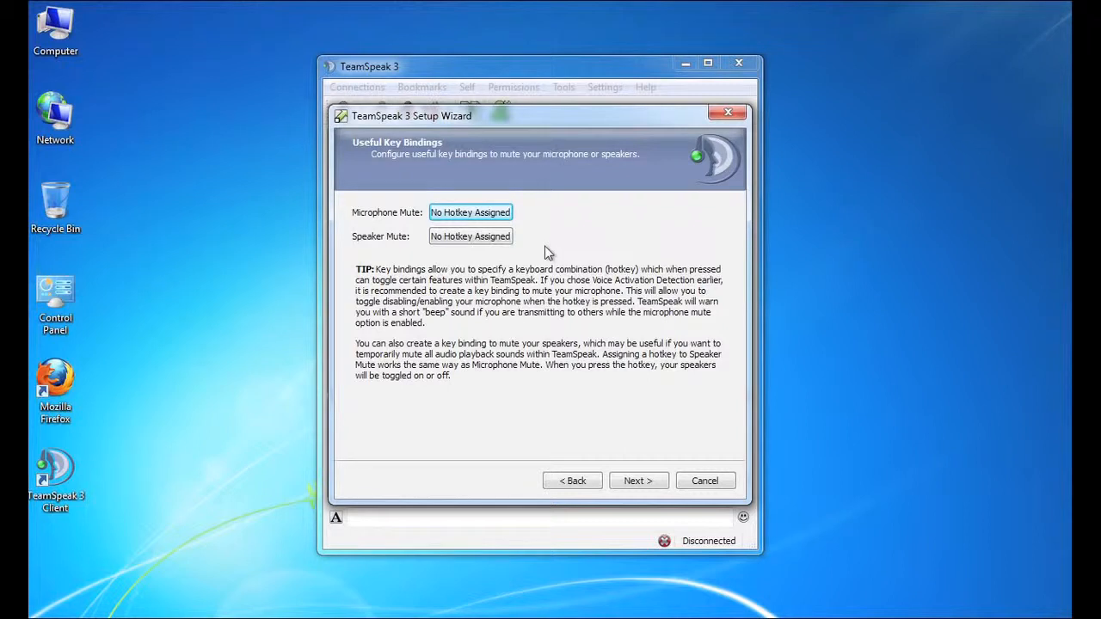
Assign Alt+M as the Microphone Mute hotkey and Right Ctrl as the Speaker Mute hotkey.
left_click(470, 212)
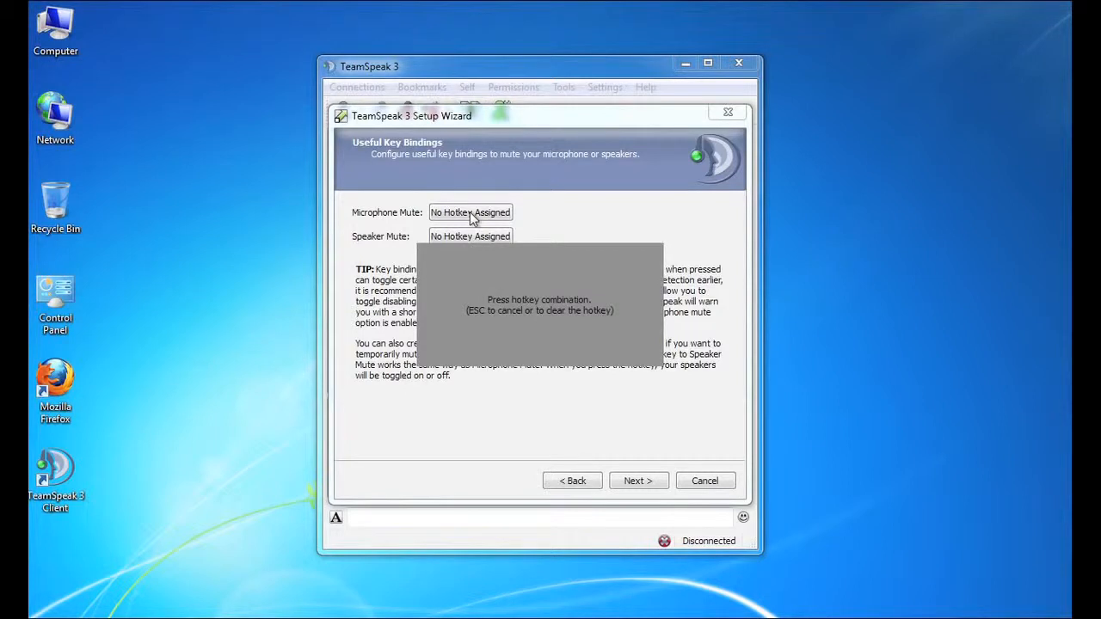
key("alt+m")
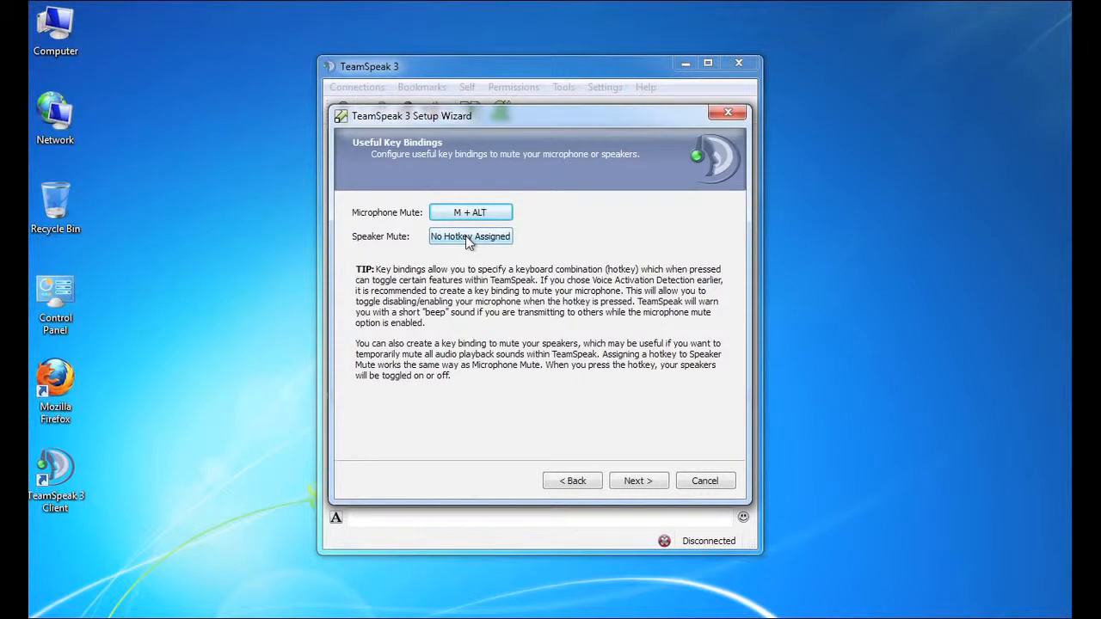
left_click(465, 235)
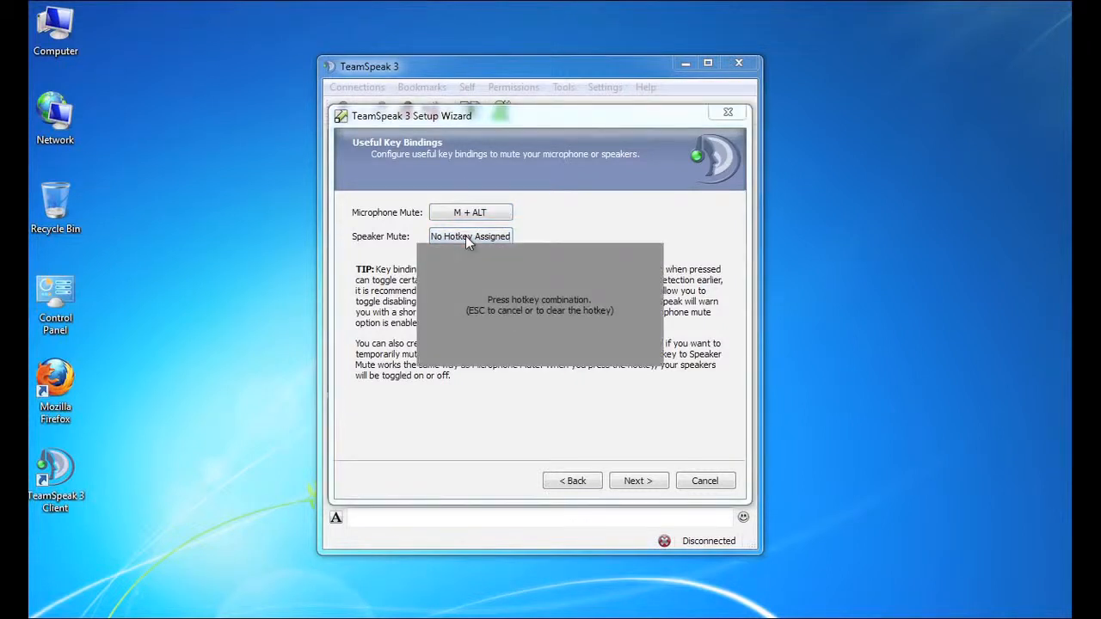
key("Control_R")
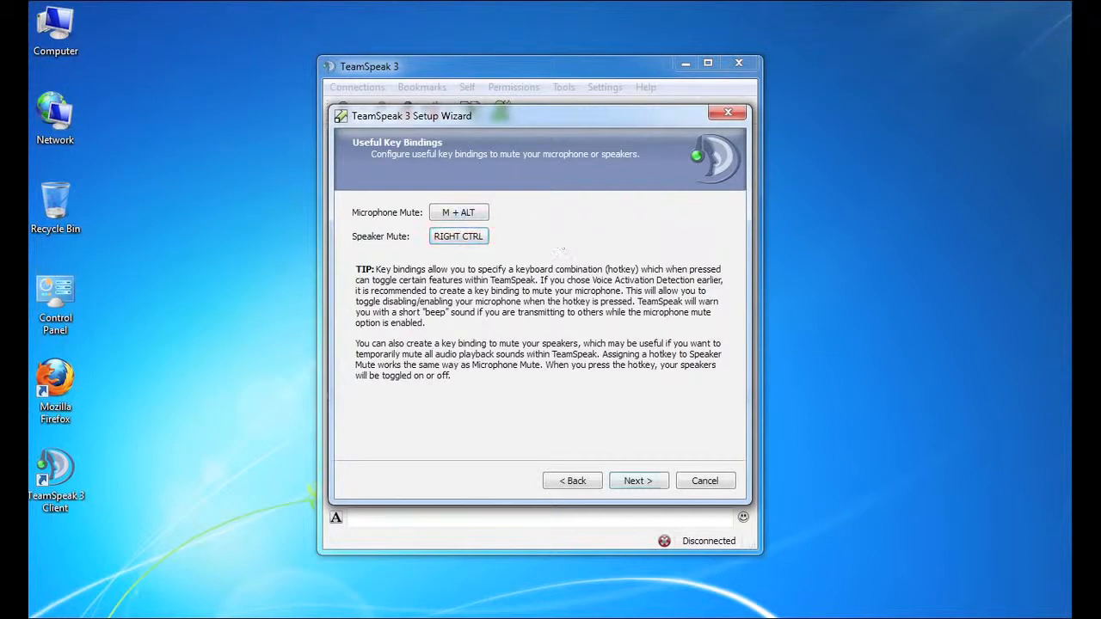
left_click(637, 482)
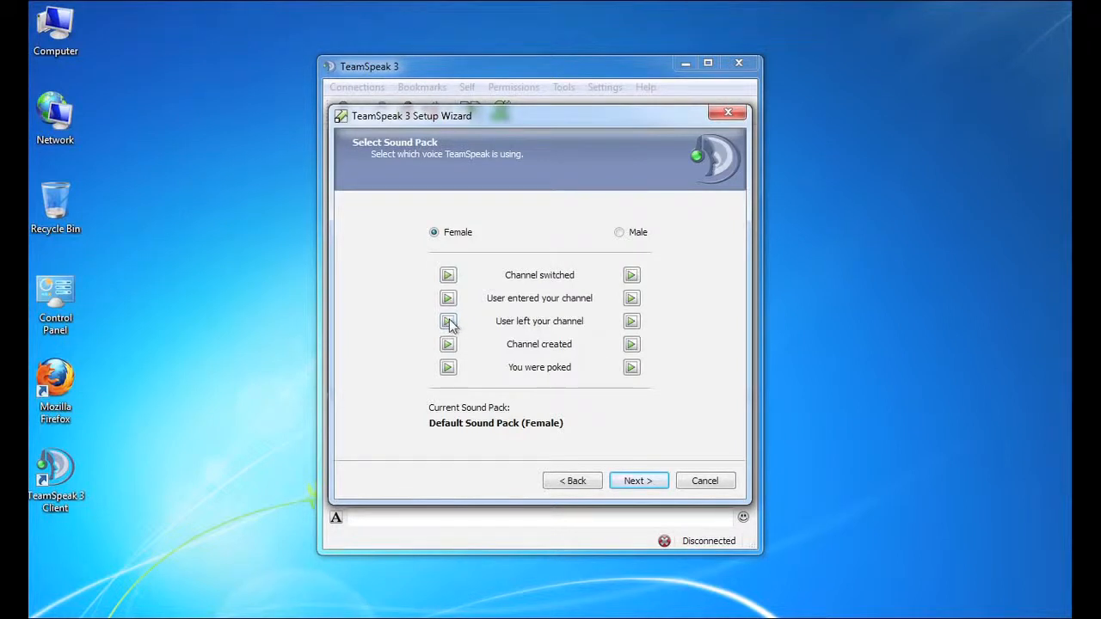
Accept the Female sound pack and enable the Overlay and Volume Control plugins.
left_click(640, 482)
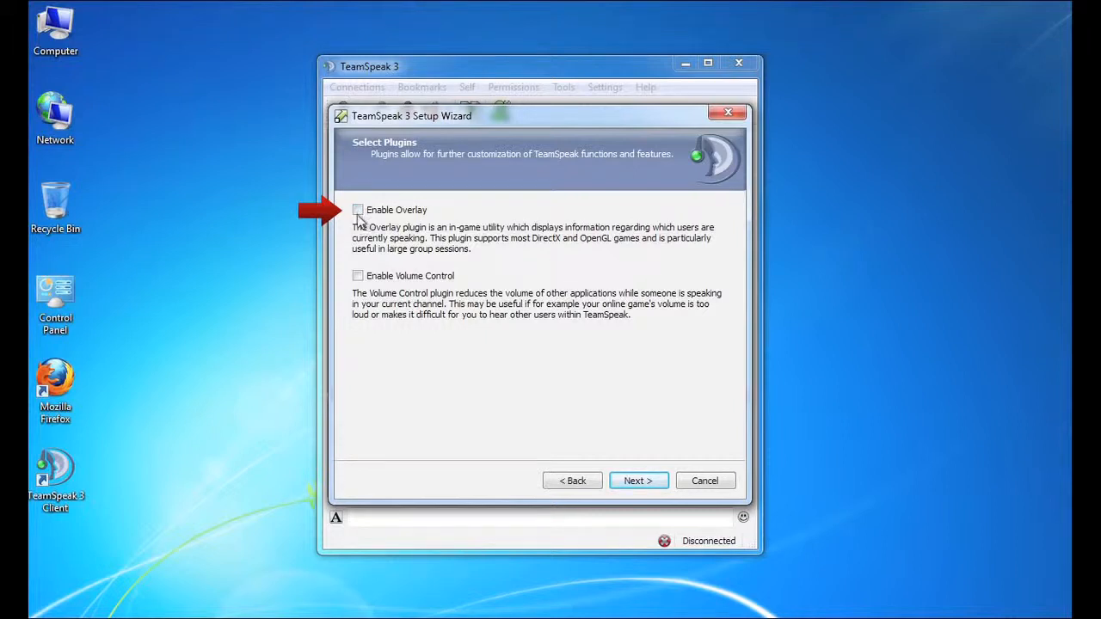
left_click(359, 213)
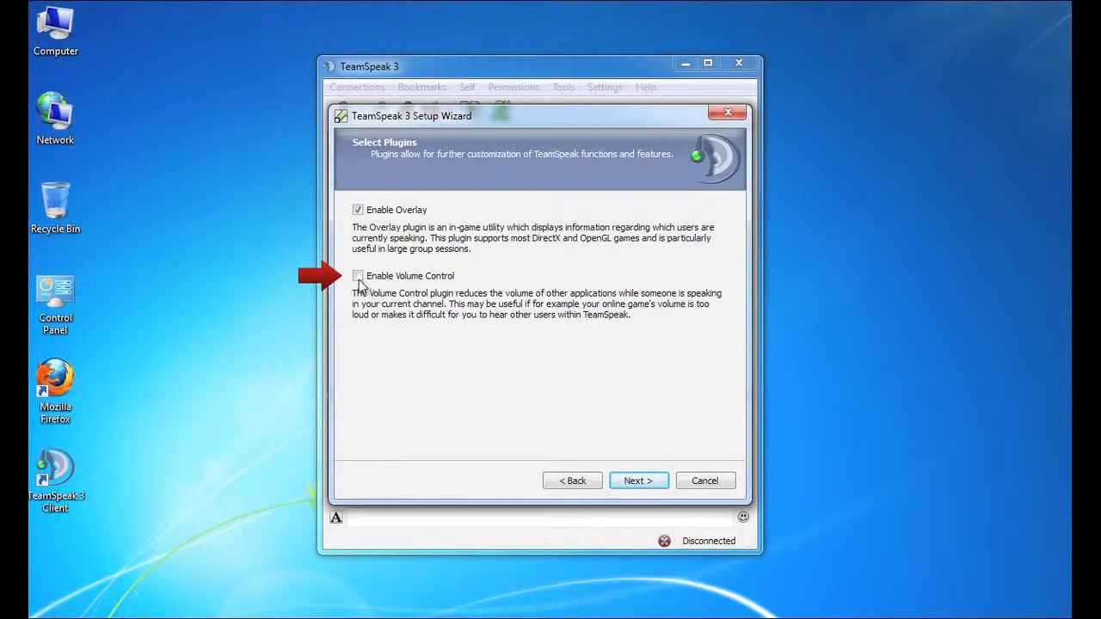
left_click(358, 276)
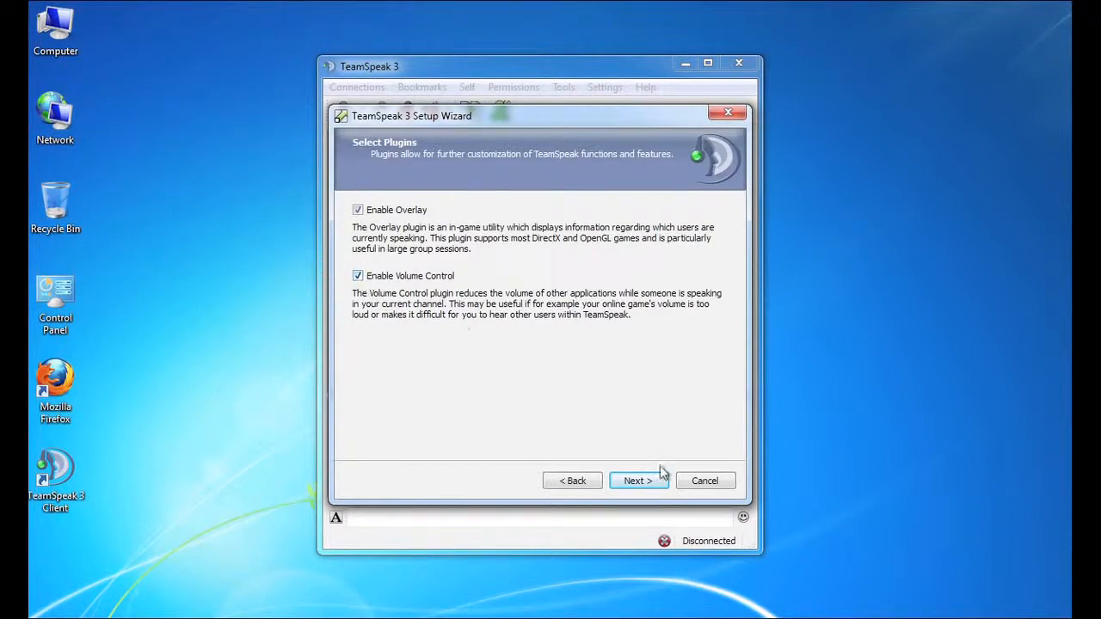
left_click(639, 481)
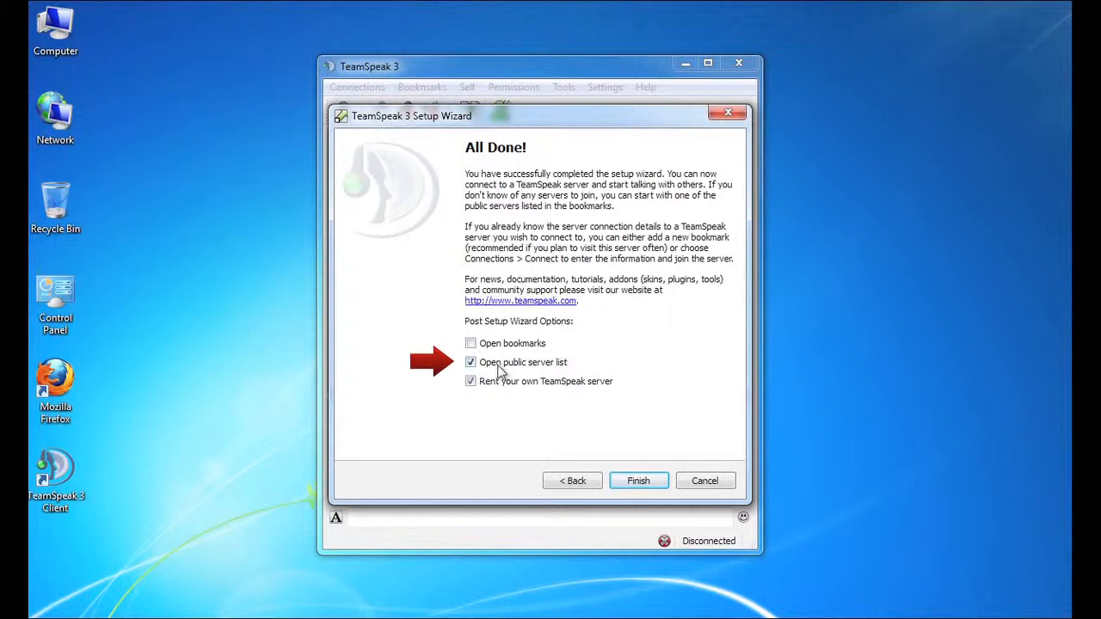
Turn off opening the public server list and renting a TeamSpeak server, and finish the setup wizard.
left_click(471, 364)
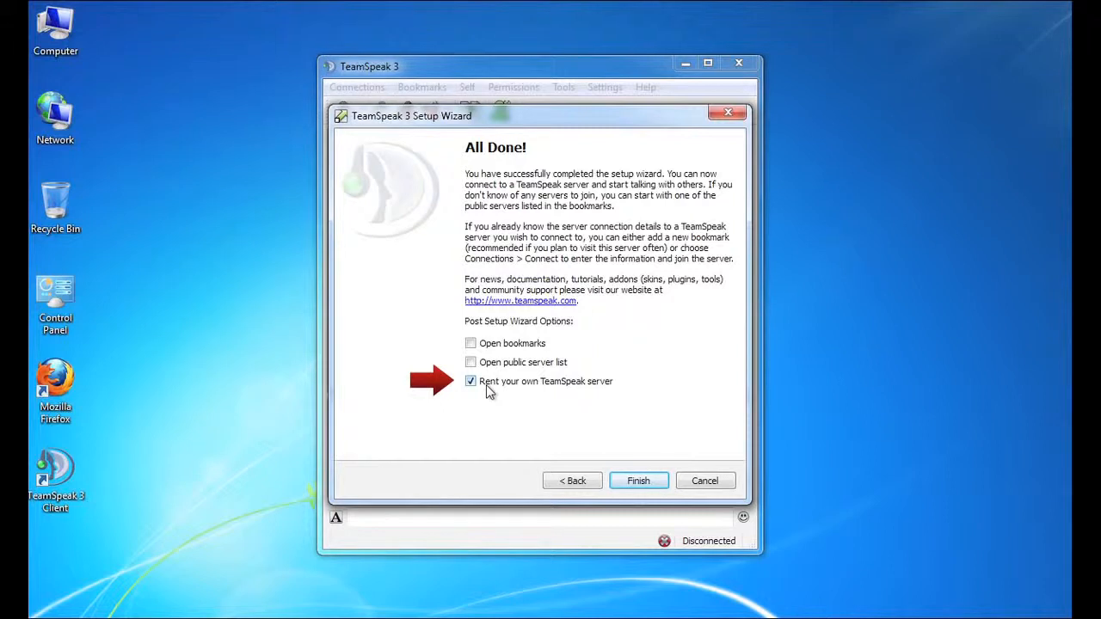
left_click(473, 384)
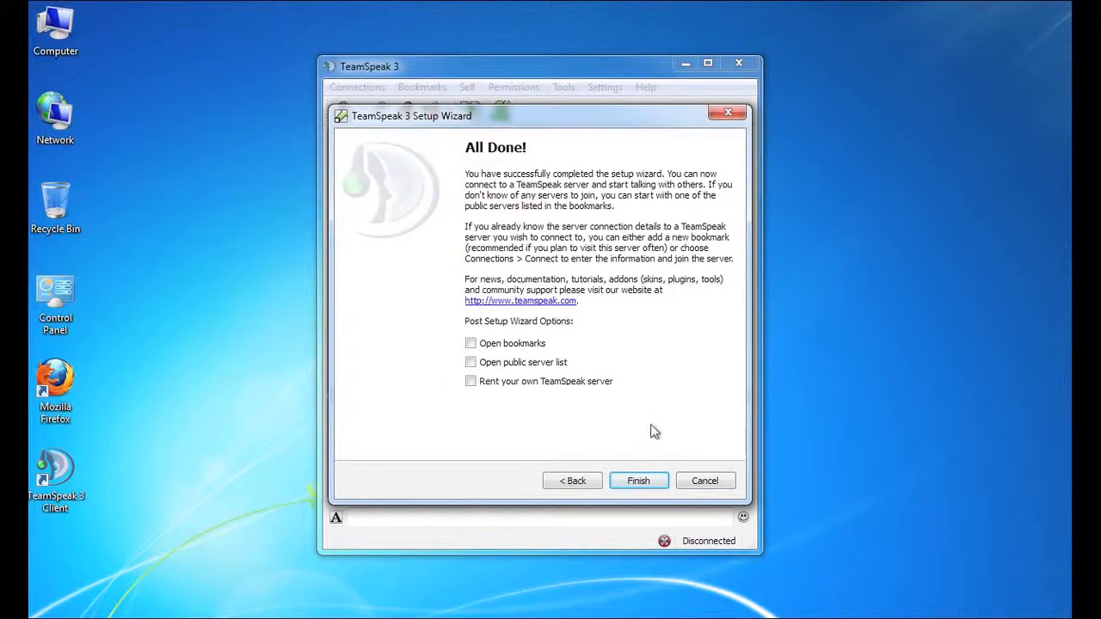
left_click(639, 481)
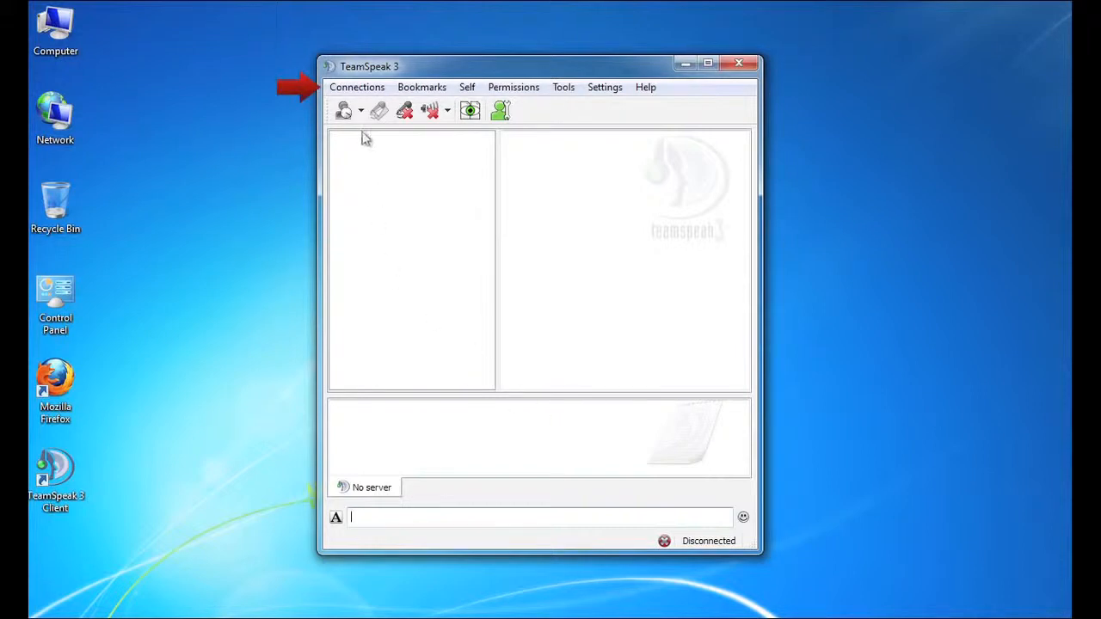
Connect to The Greek Squad server under the nickname Alpha with the default identity and profiles.
left_click(359, 90)
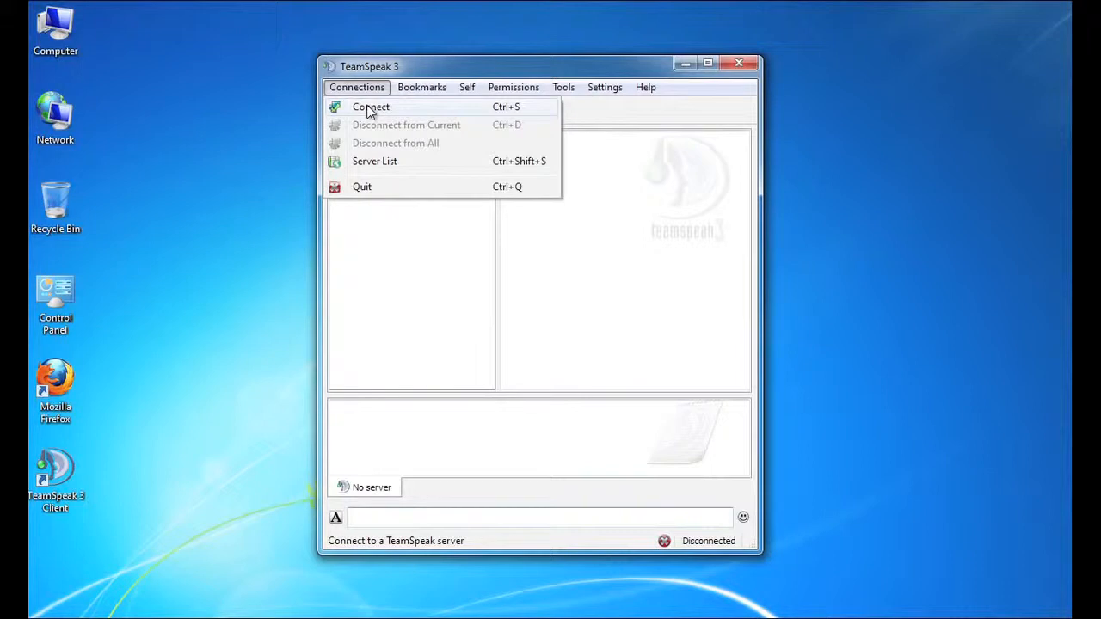
left_click(370, 110)
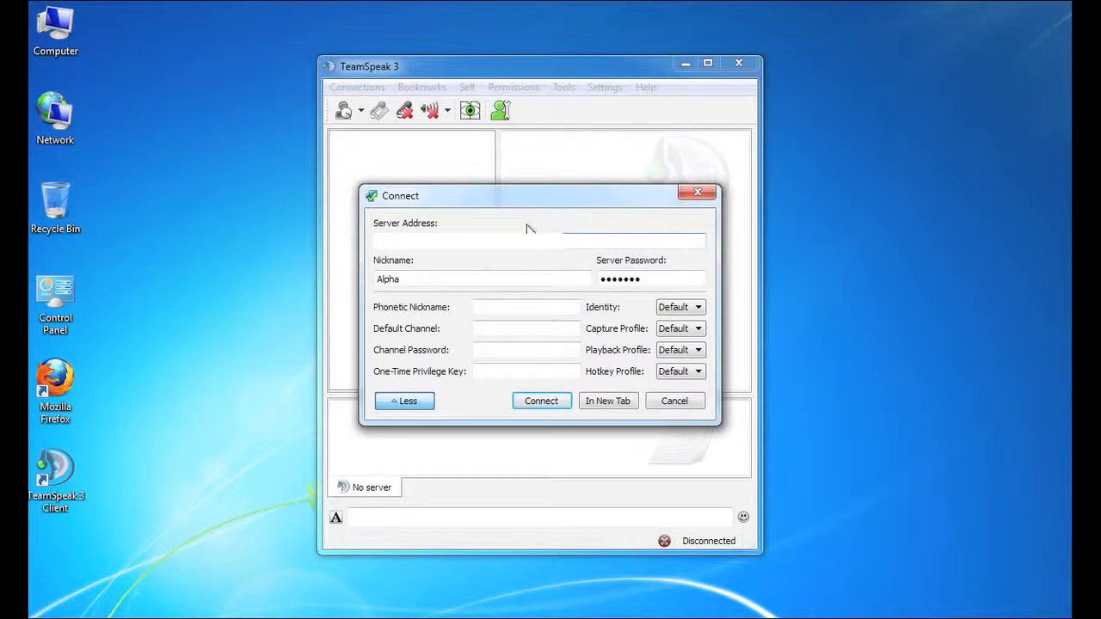
left_click(543, 401)
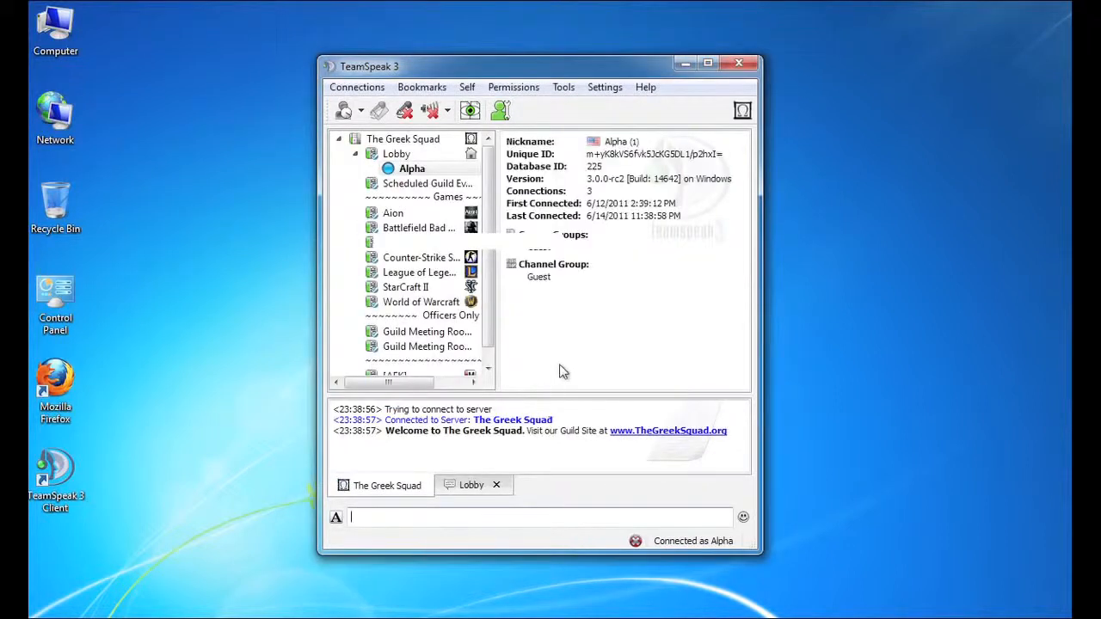